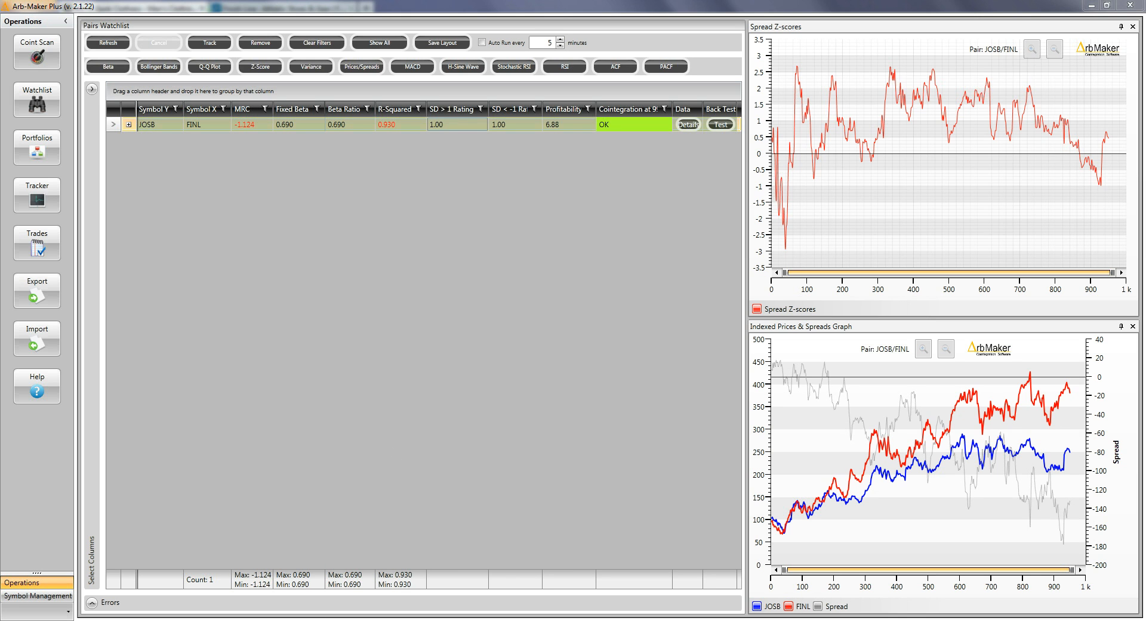
Switch to Firefox, look at the JoS. A. Bank and Finish Line home pages, and return to Arb-Maker
{"action": "mouse_move", "coordinate": [311, 620]}
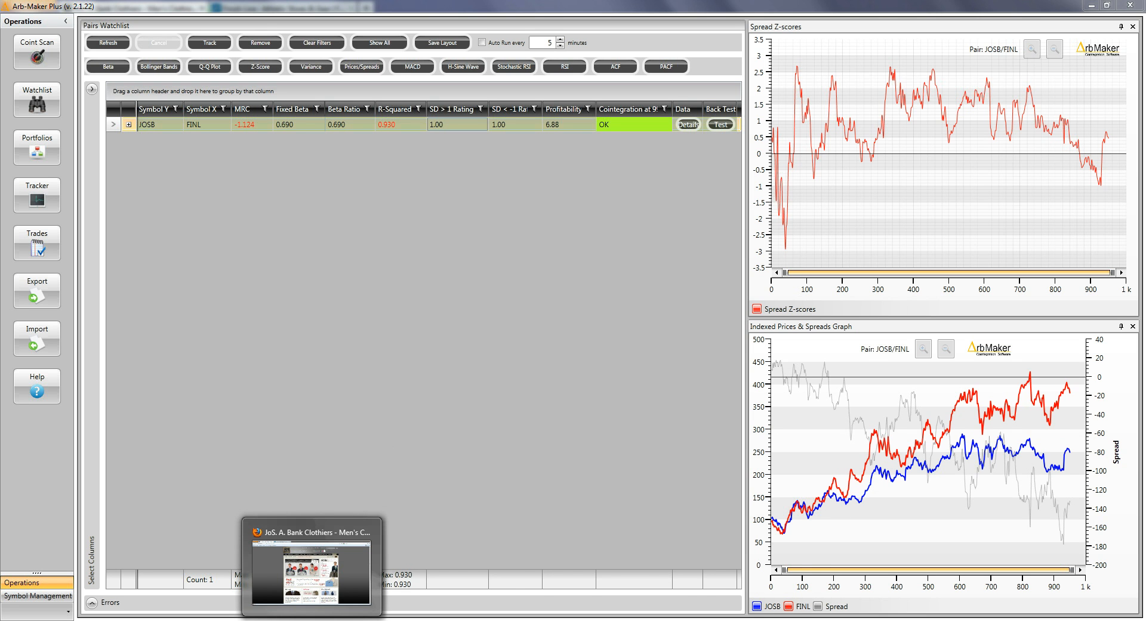
{"action": "left_click", "coordinate": [312, 620]}
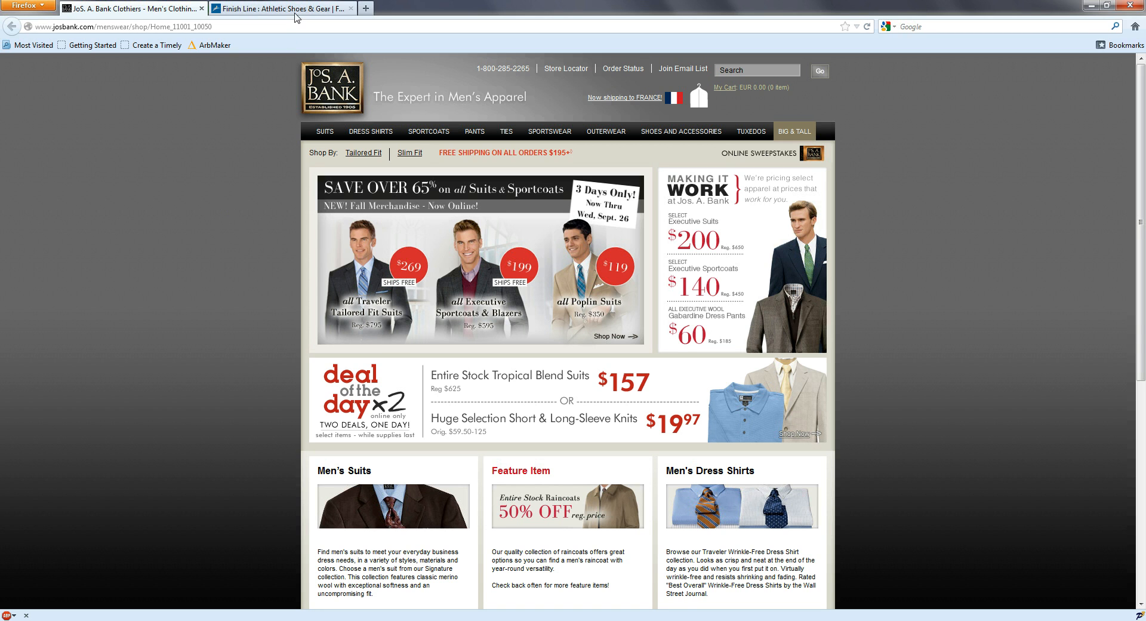
{"action": "left_click", "coordinate": [297, 17]}
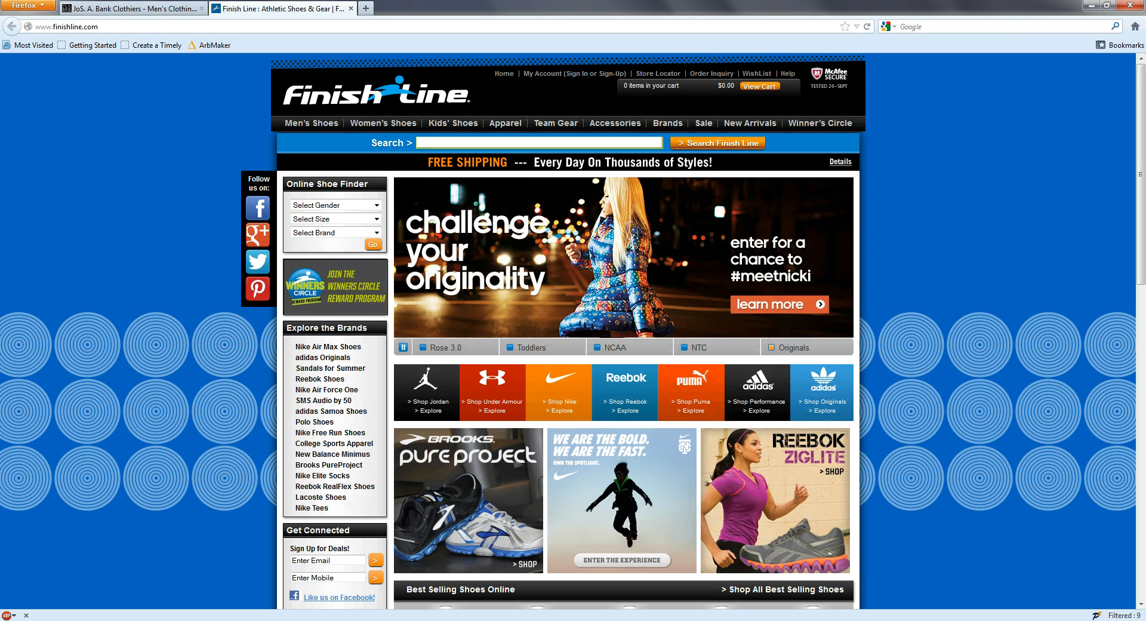
{"action": "key", "text": "alt+Tab"}
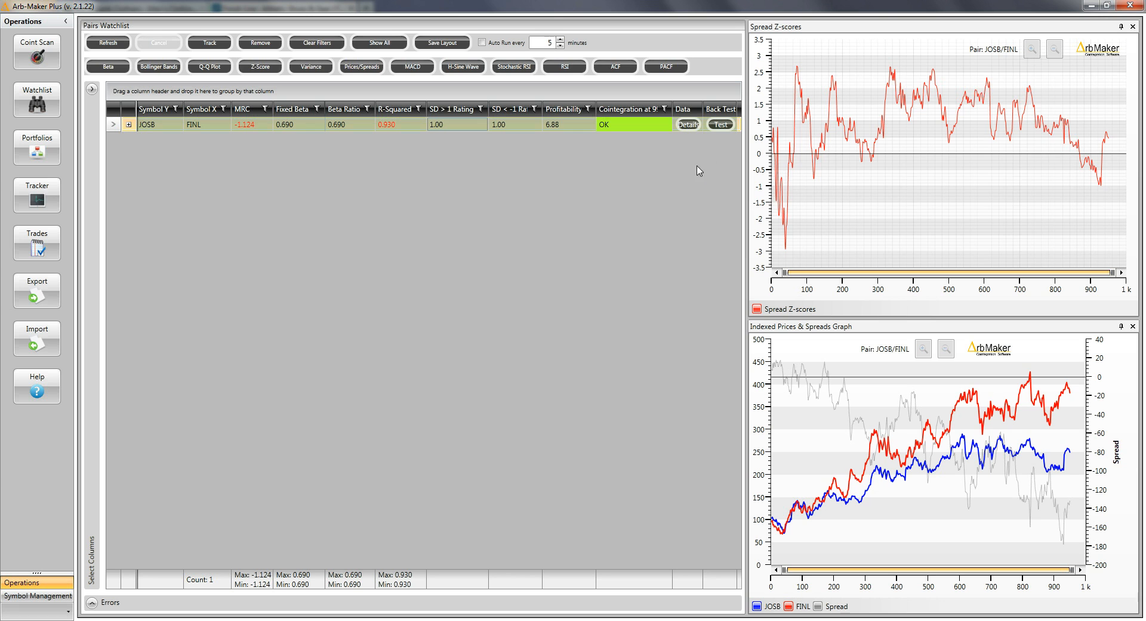
Backtest the JOSB/FINL pair with the active strategy and review its training results and Z training chart
{"action": "left_click", "coordinate": [720, 125]}
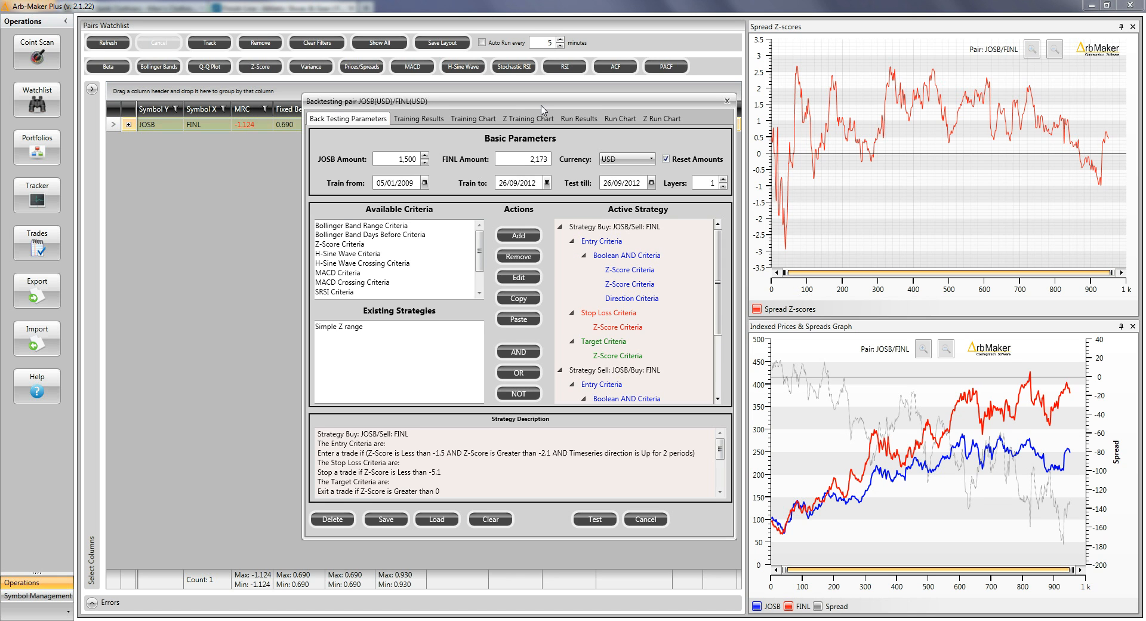
{"action": "left_click_drag", "start_coordinate": [542, 106], "coordinate": [487, 149]}
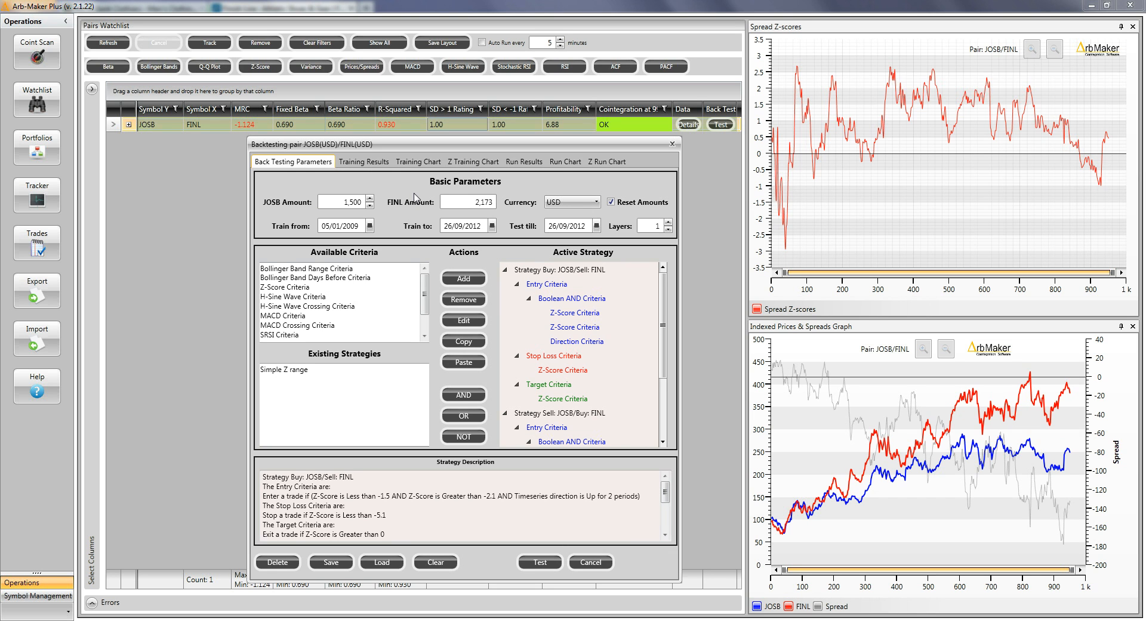
{"action": "left_click", "coordinate": [315, 371]}
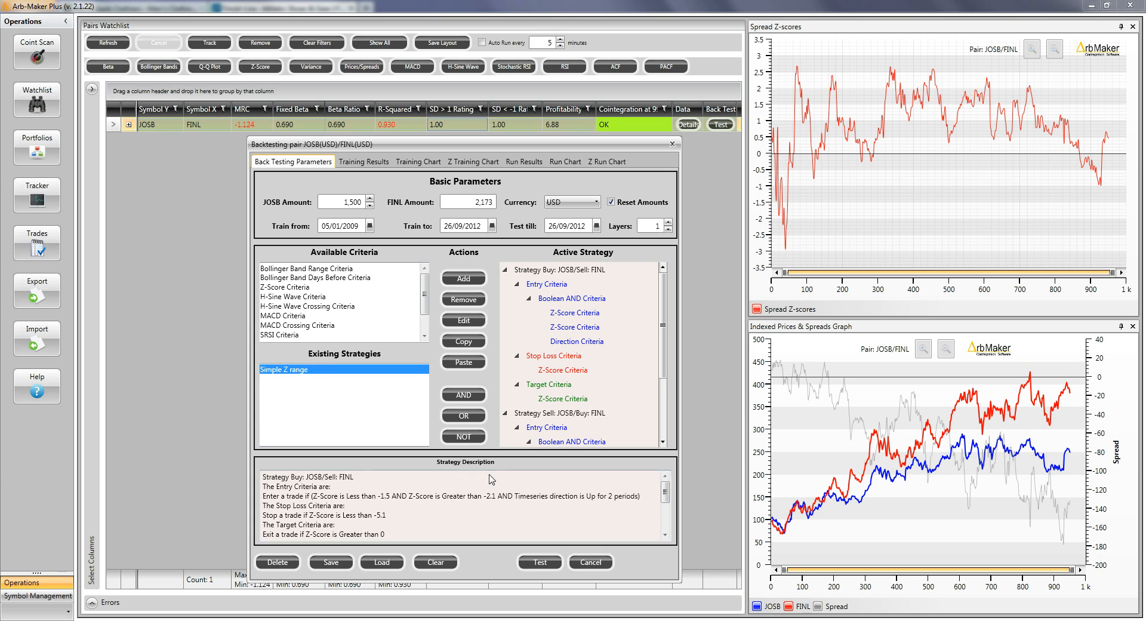
{"action": "left_click", "coordinate": [535, 564]}
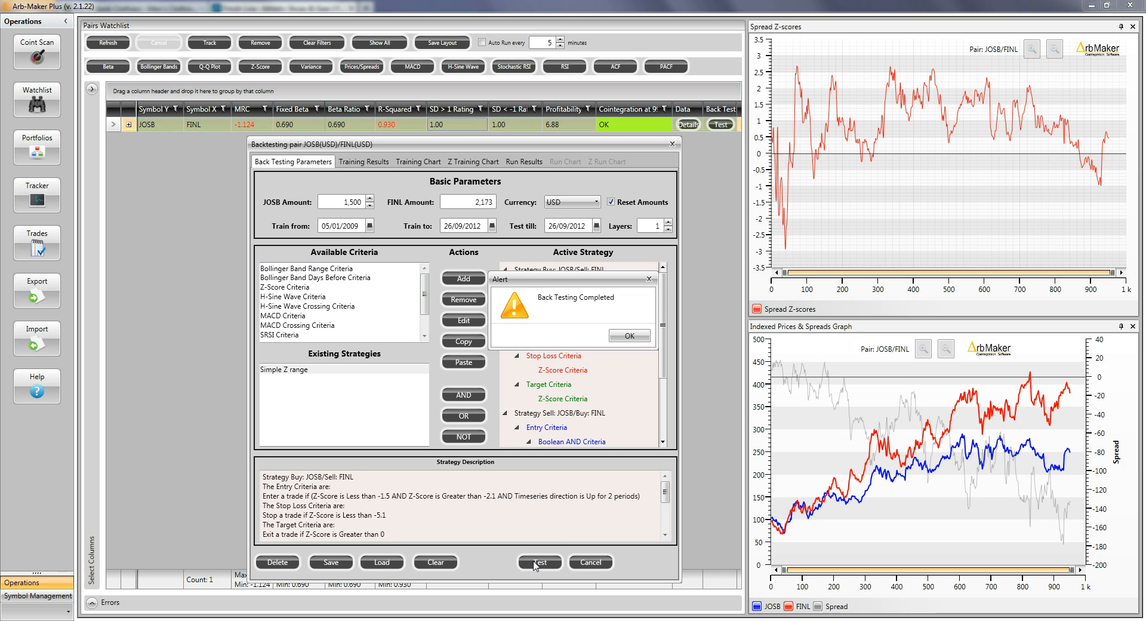
{"action": "left_click", "coordinate": [636, 336]}
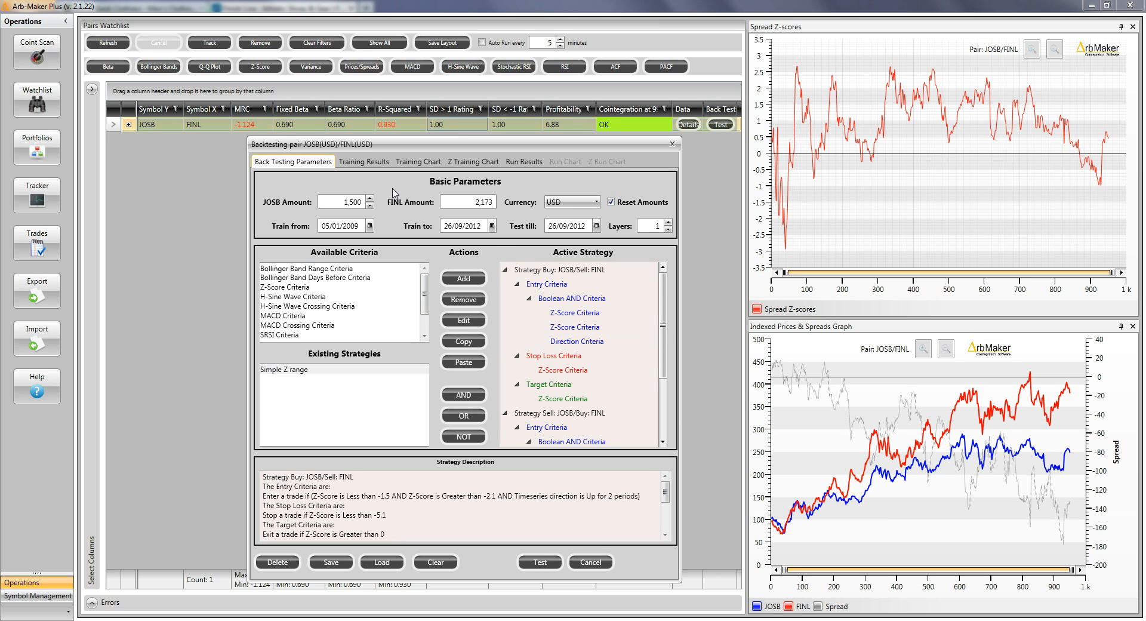
{"action": "left_click", "coordinate": [363, 161]}
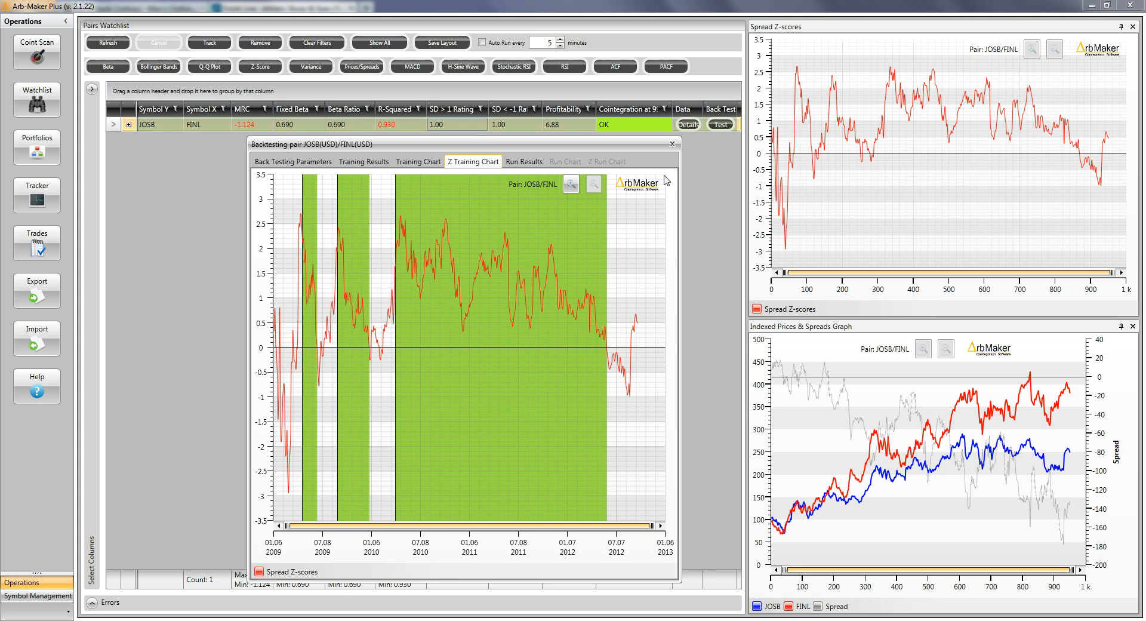
{"action": "left_click", "coordinate": [673, 145]}
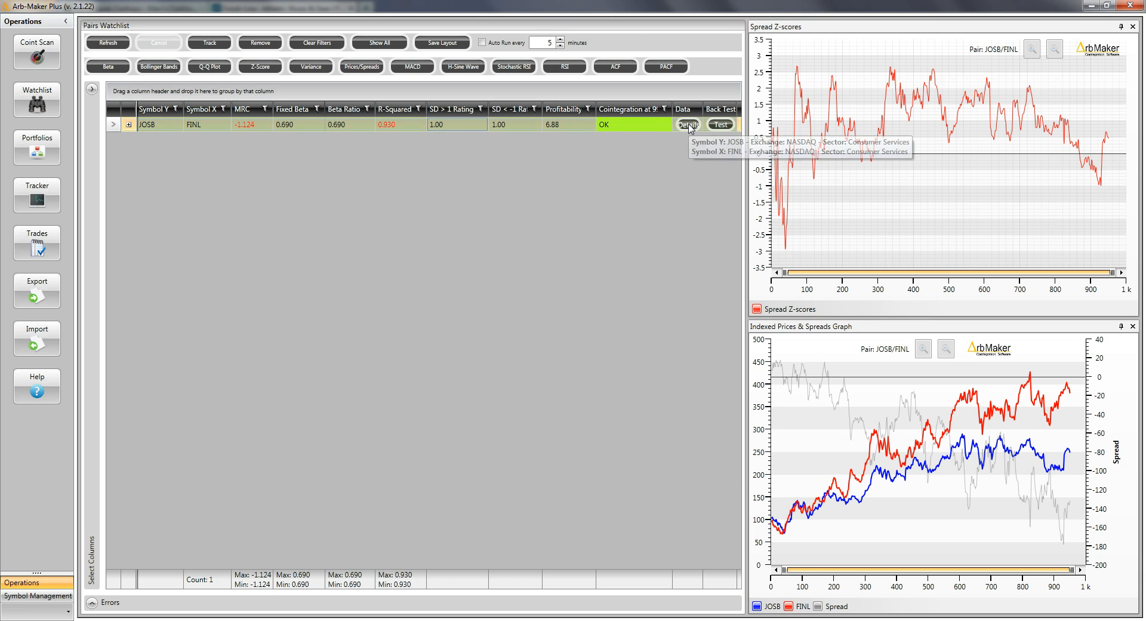
Set the JOSB/FINL pair's beta method to Kalman with a gain/kappa of 0.025 and refresh the watchlist
{"action": "left_click", "coordinate": [689, 125]}
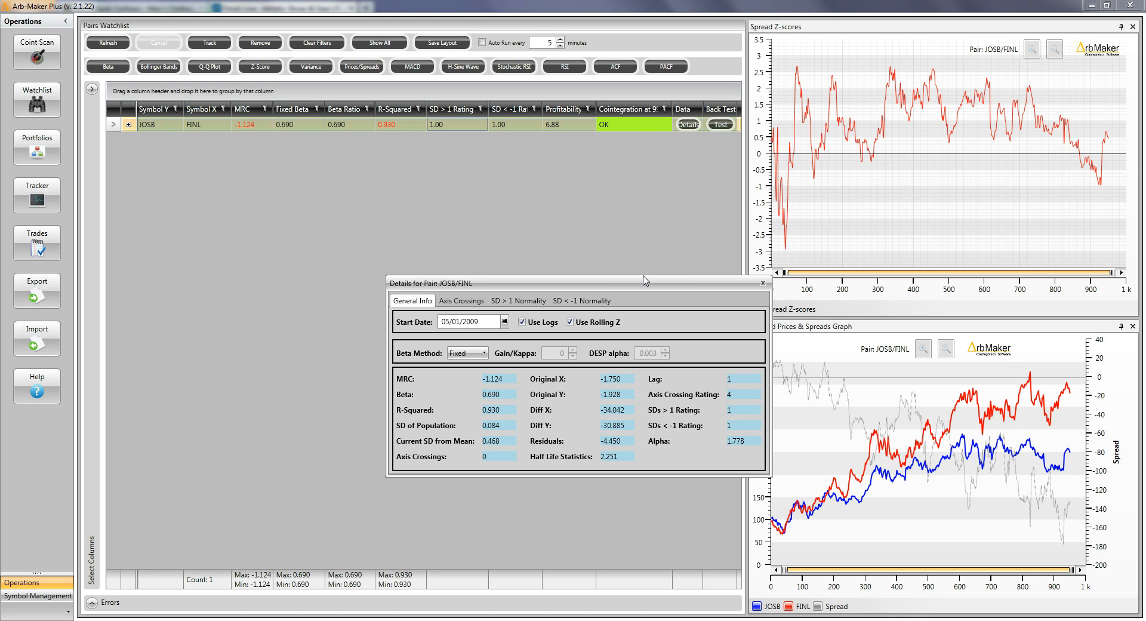
{"action": "left_click_drag", "start_coordinate": [637, 279], "coordinate": [565, 210]}
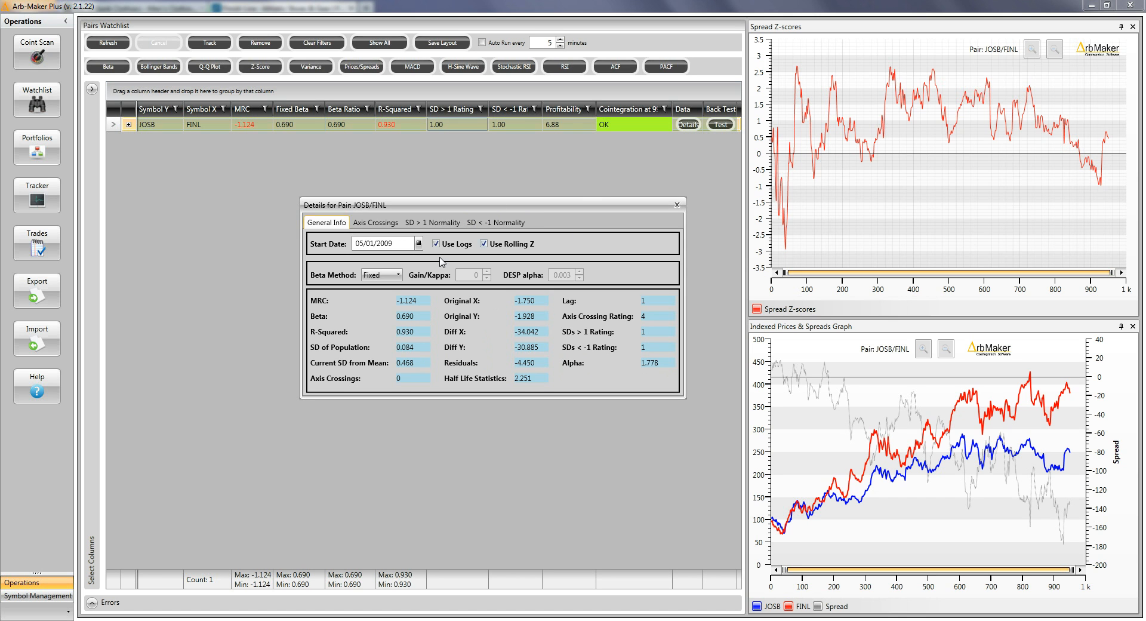
{"action": "left_click", "coordinate": [399, 276]}
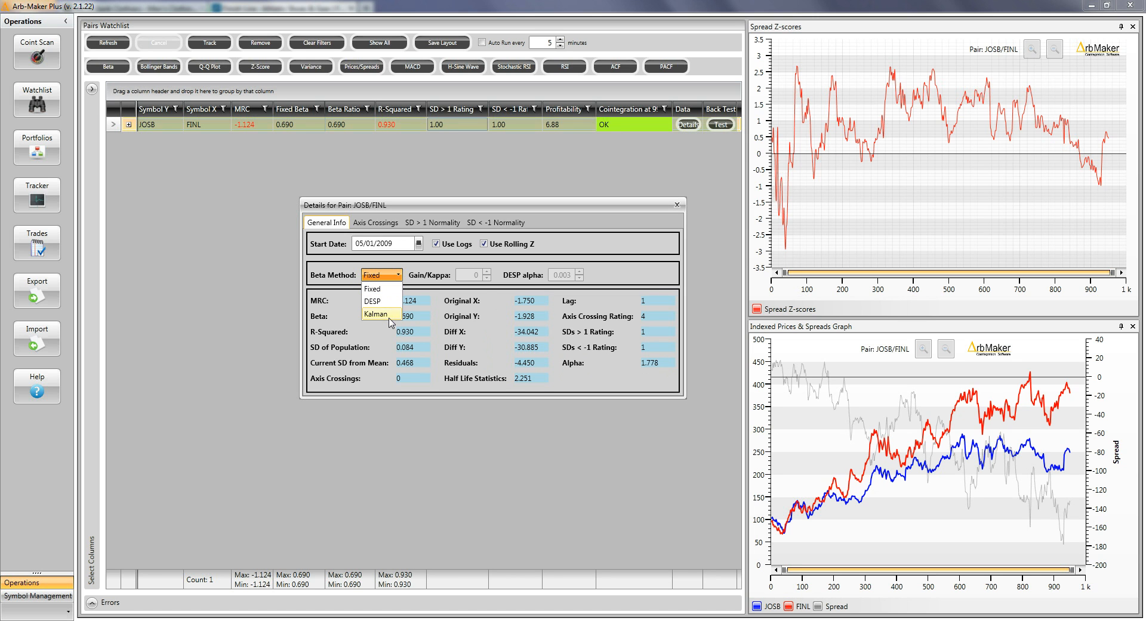
{"action": "left_click", "coordinate": [389, 318]}
{"action": "left_click", "coordinate": [470, 278]}
{"action": "left_click", "coordinate": [472, 280]}
{"action": "type", "text": "25"}
{"action": "key", "text": "Delete"}
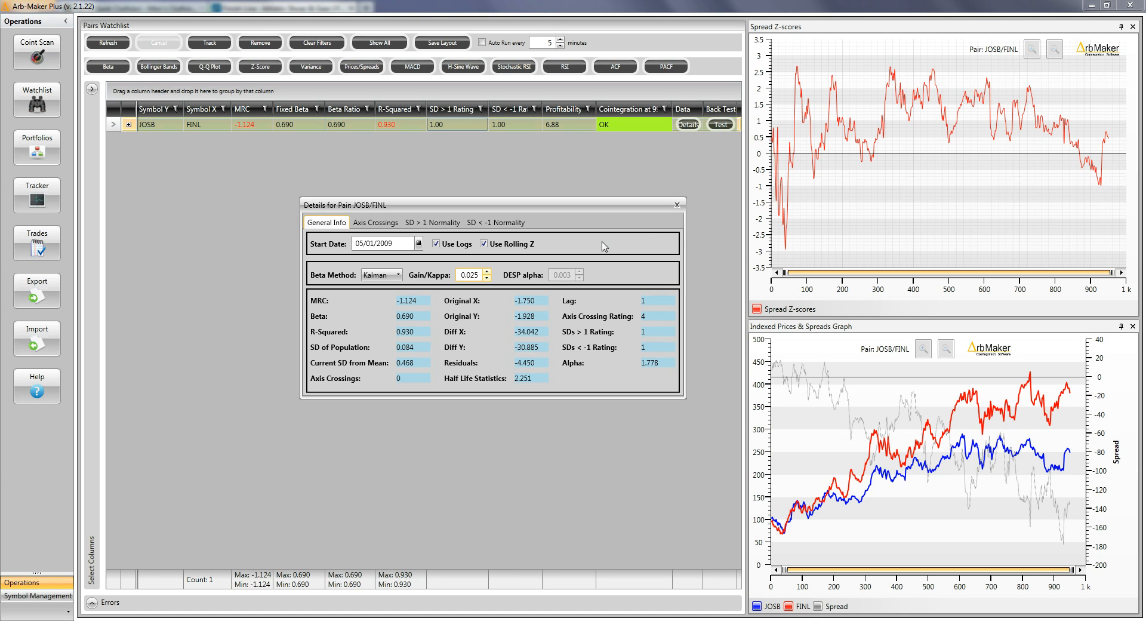
{"action": "left_click", "coordinate": [677, 205]}
{"action": "left_click", "coordinate": [109, 44]}
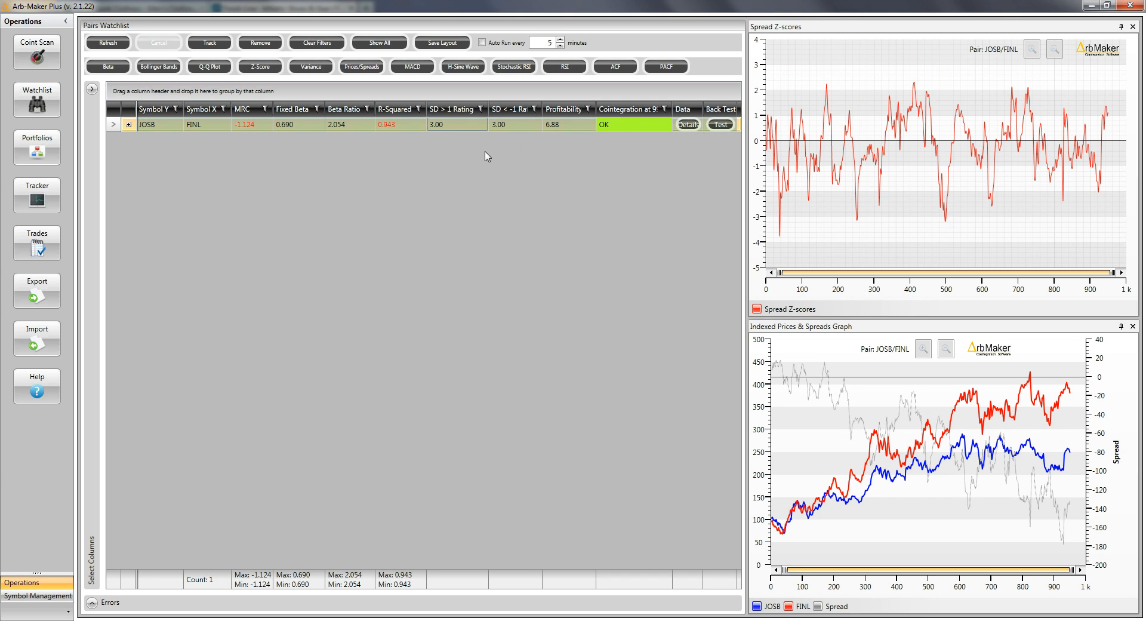
Run the JOSB/FINL backtest again using the Kalman beta and the same active strategy
{"action": "left_click", "coordinate": [721, 124]}
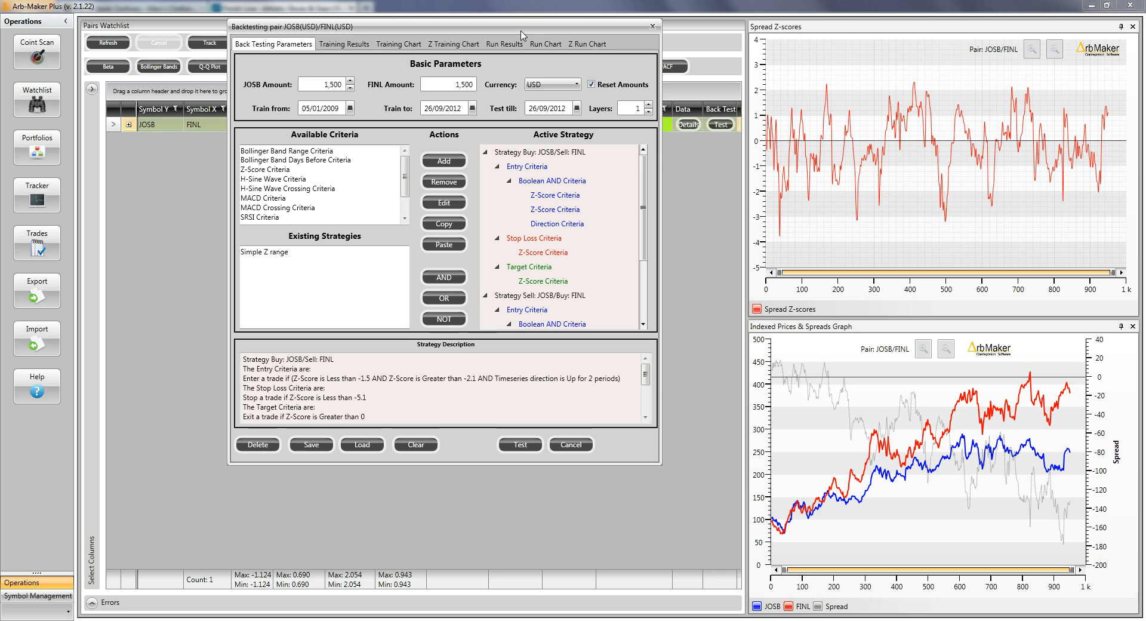
{"action": "left_click_drag", "start_coordinate": [523, 30], "coordinate": [527, 144]}
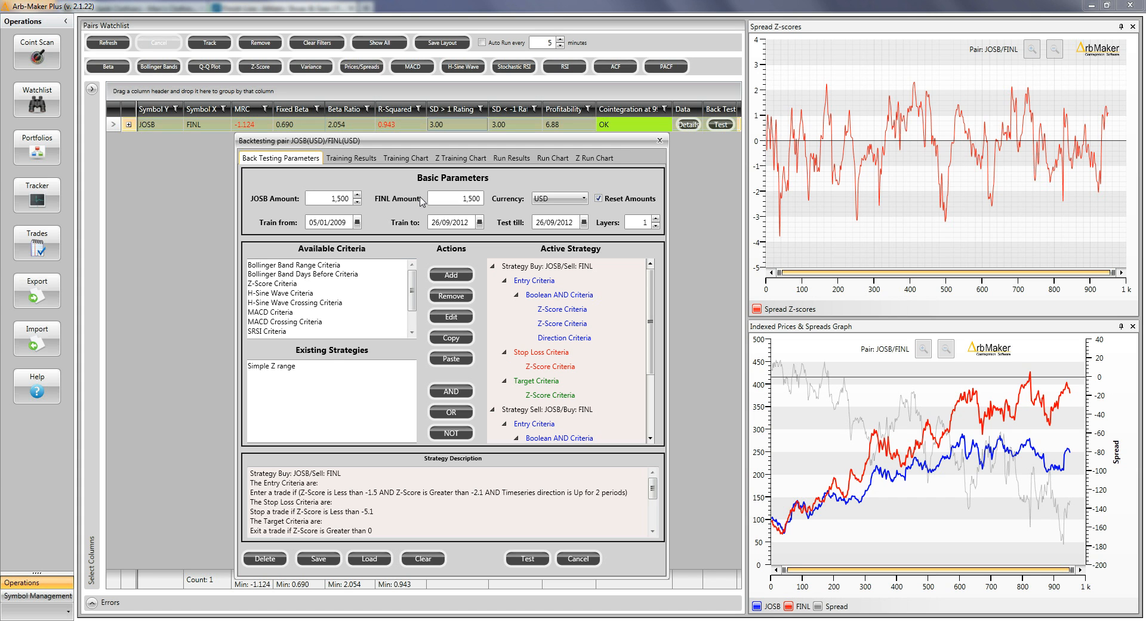
{"action": "left_click", "coordinate": [525, 560]}
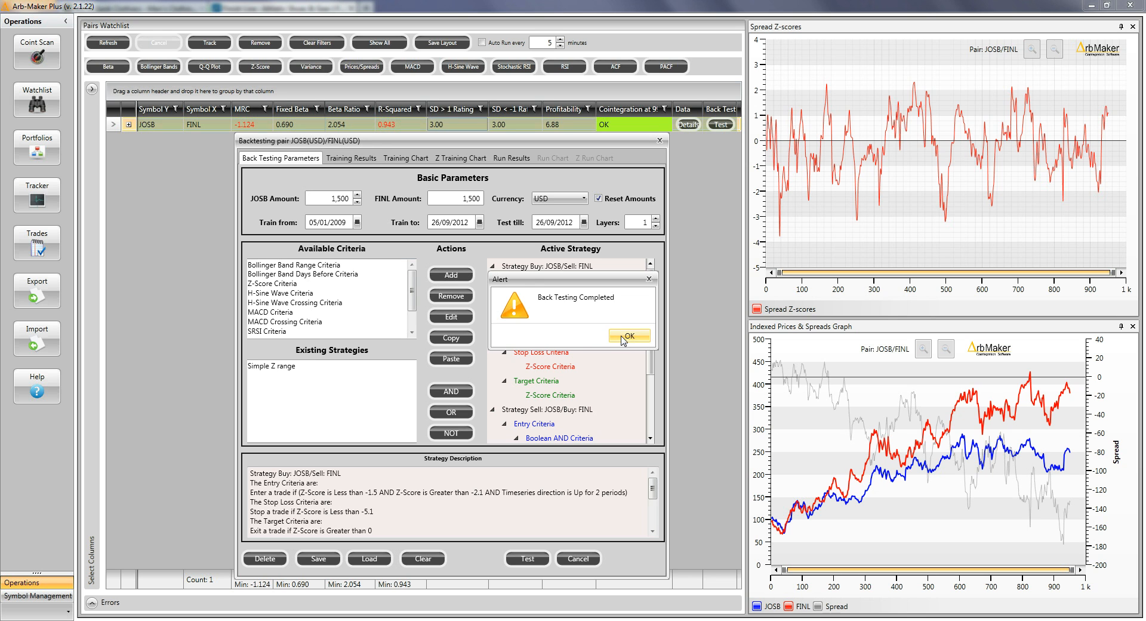
{"action": "left_click", "coordinate": [627, 336]}
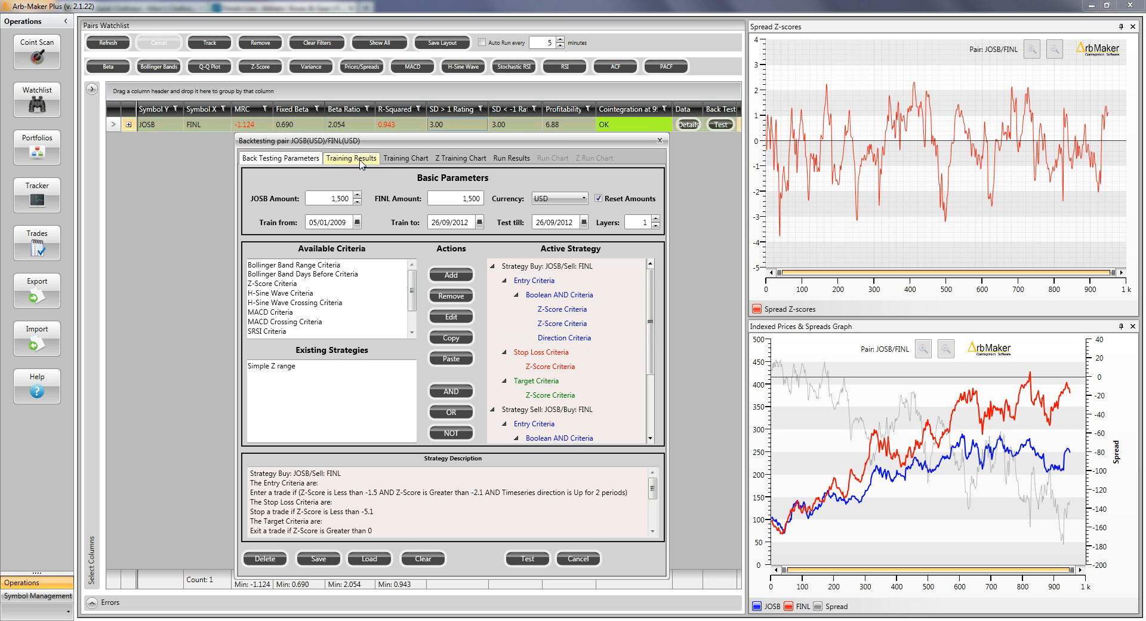
Examine the Kalman backtest's profit figures, trades list and Z training chart, and close the backtesting window
{"action": "left_click", "coordinate": [361, 158]}
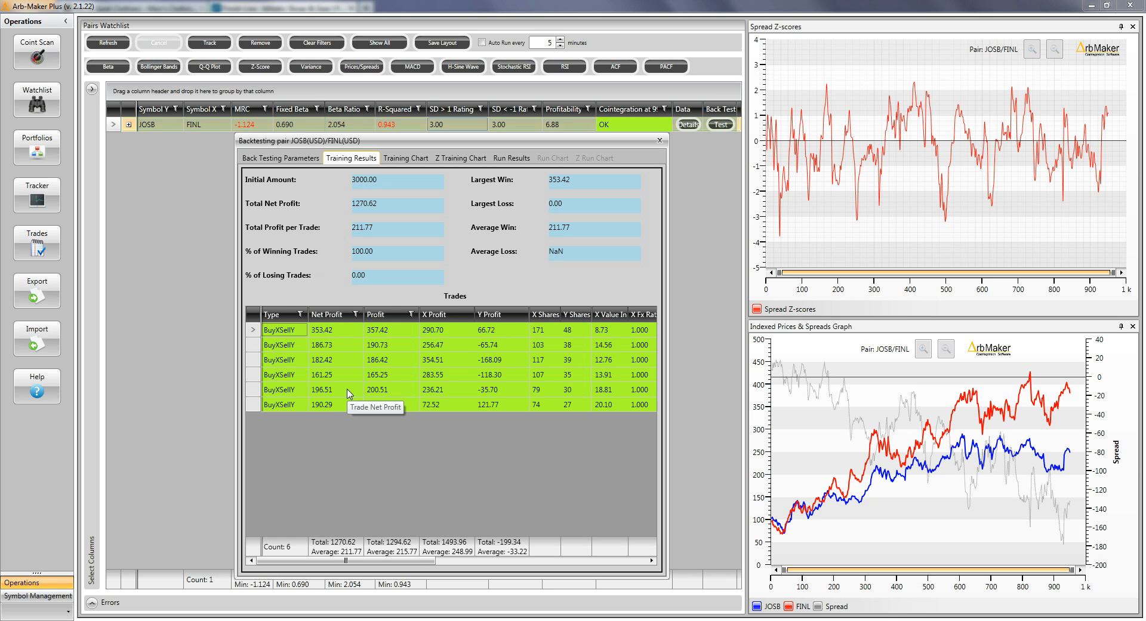
{"action": "mouse_move", "coordinate": [318, 240]}
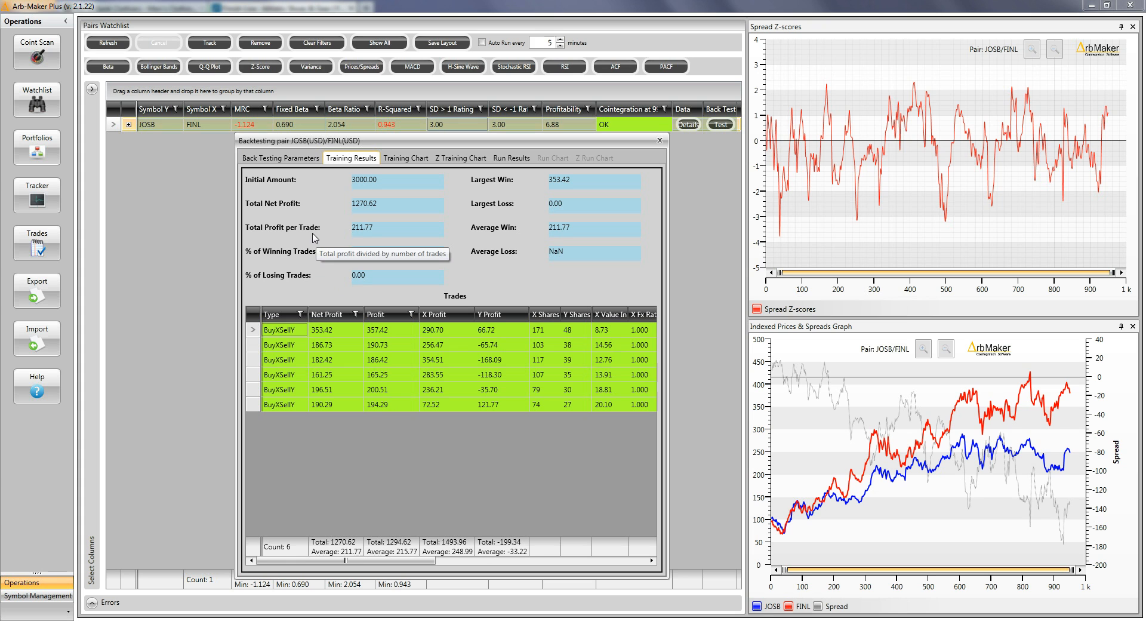
{"action": "mouse_move", "coordinate": [301, 210]}
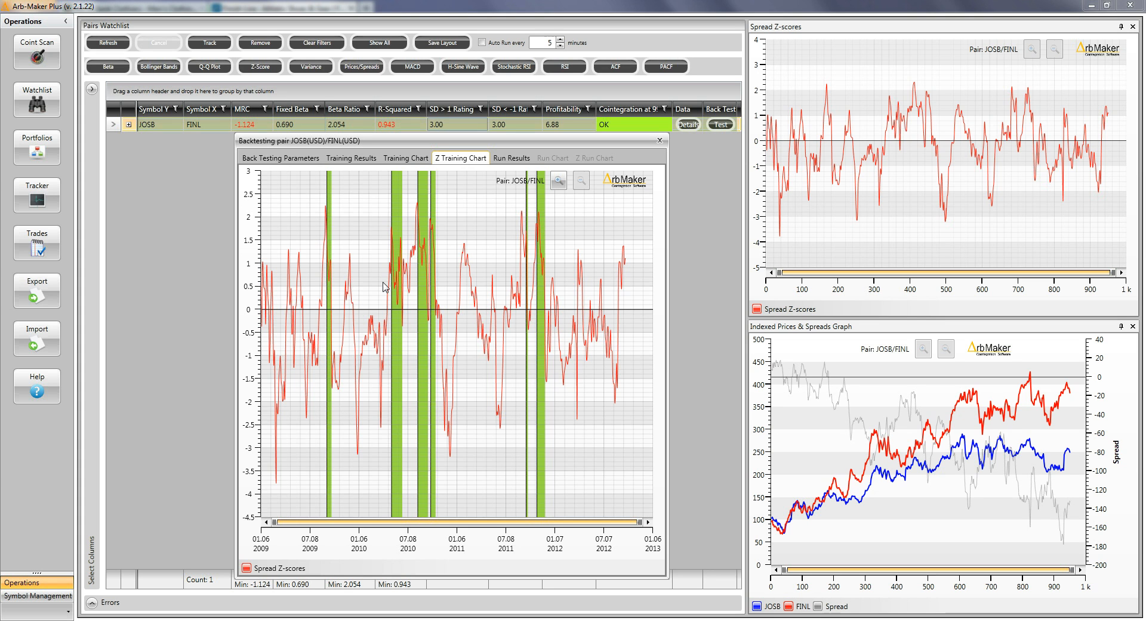
{"action": "left_click", "coordinate": [659, 142]}
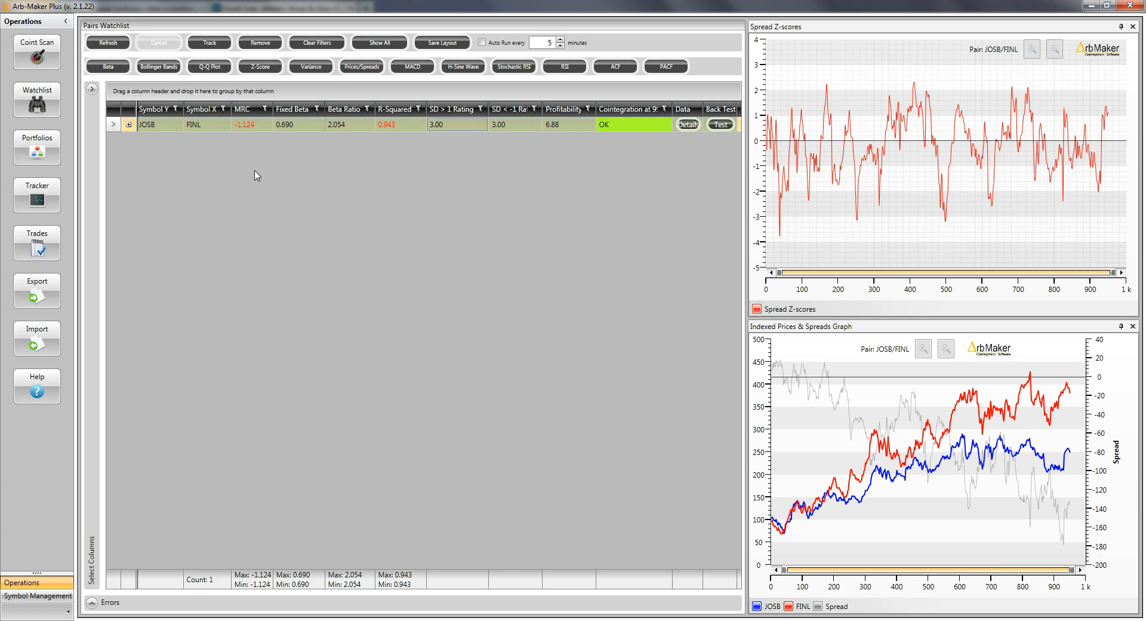
Show the beta chart for the JOSB/FINL pair and dock it below the watchlist
{"action": "left_click", "coordinate": [116, 67]}
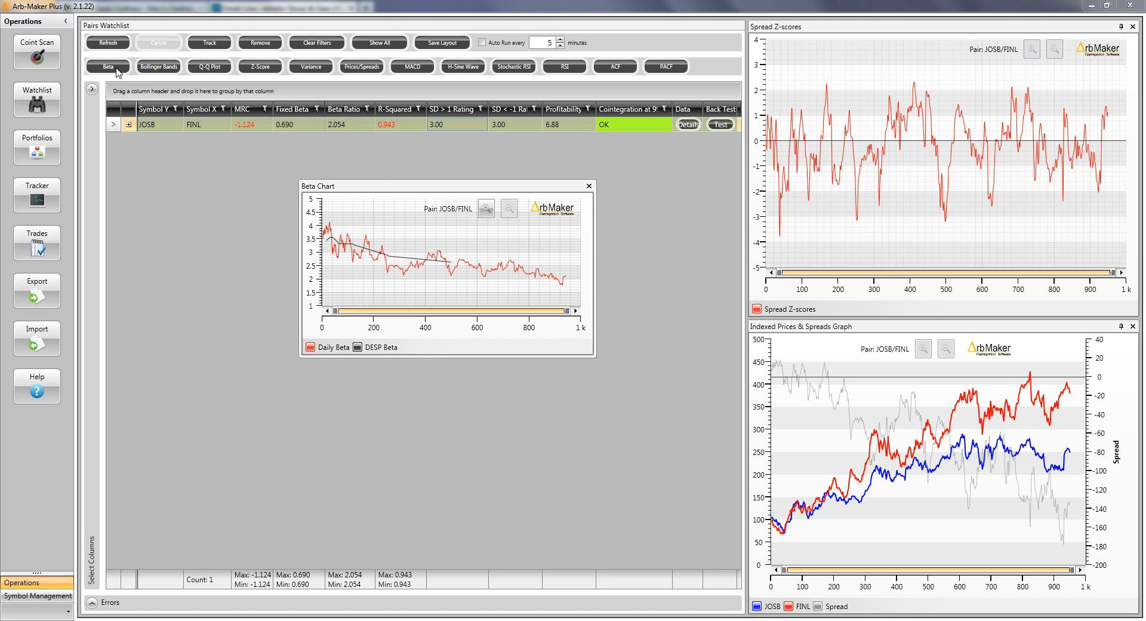
{"action": "left_click_drag", "start_coordinate": [401, 191], "coordinate": [415, 339]}
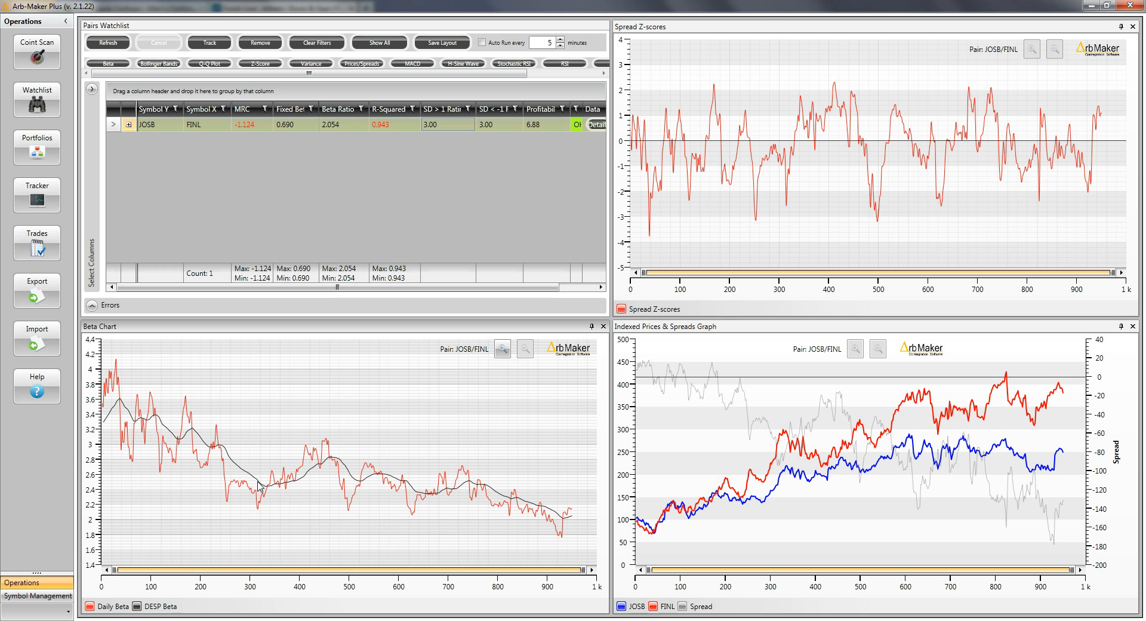
Lower the Kalman gain/kappa in the JOSB/FINL pair details and close the details
{"action": "left_click", "coordinate": [595, 125]}
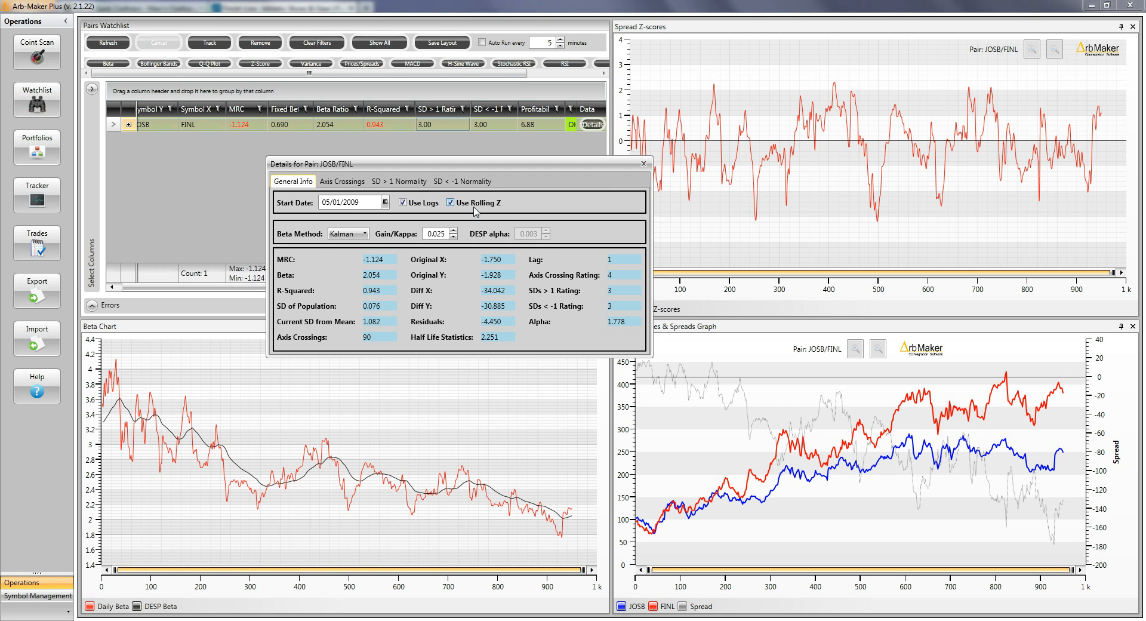
{"action": "left_click", "coordinate": [453, 236]}
{"action": "left_click", "coordinate": [454, 236]}
{"action": "left_click", "coordinate": [453, 230]}
{"action": "left_click", "coordinate": [453, 230]}
{"action": "left_click", "coordinate": [644, 164]}
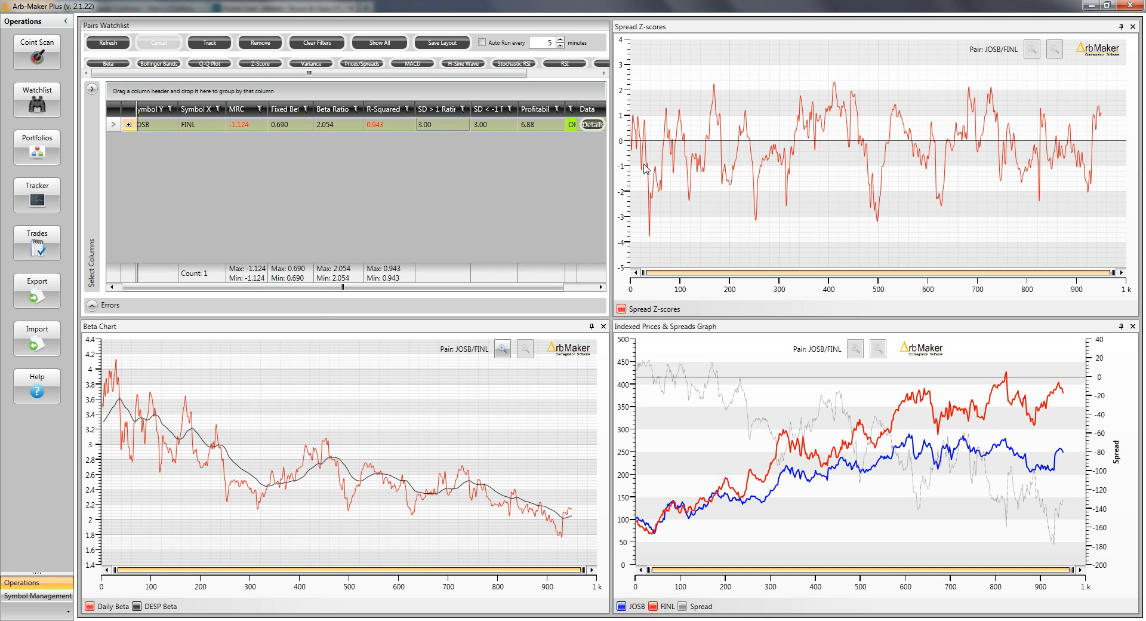
Refresh the watchlist and reload the JOSB/FINL charts with the changed gain/kappa
{"action": "left_click", "coordinate": [97, 45]}
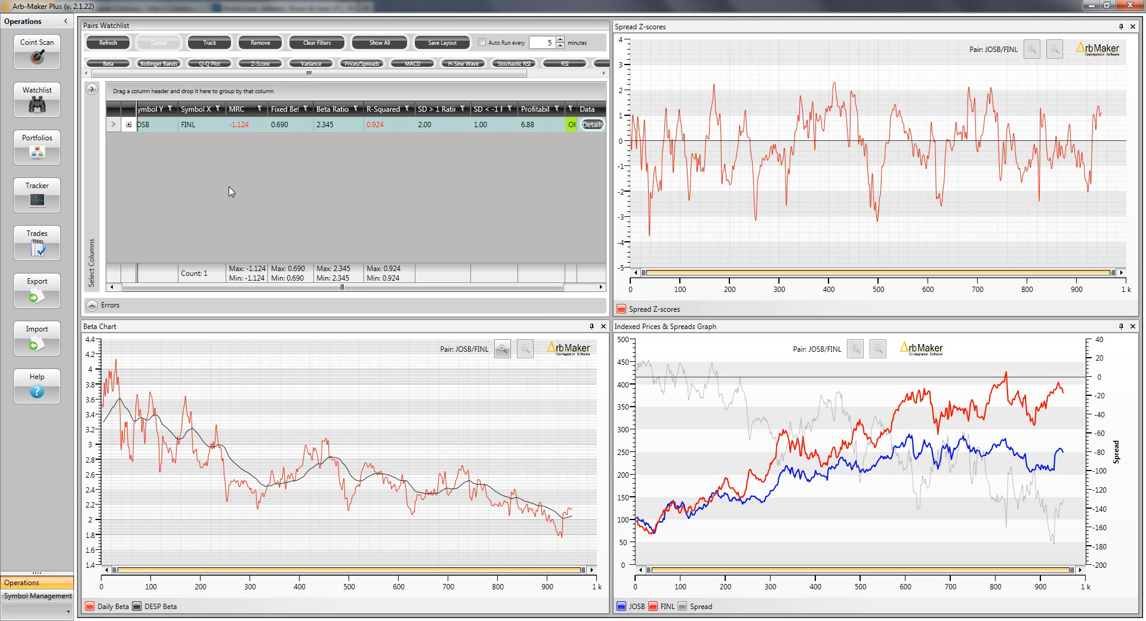
{"action": "double_click", "coordinate": [206, 124]}
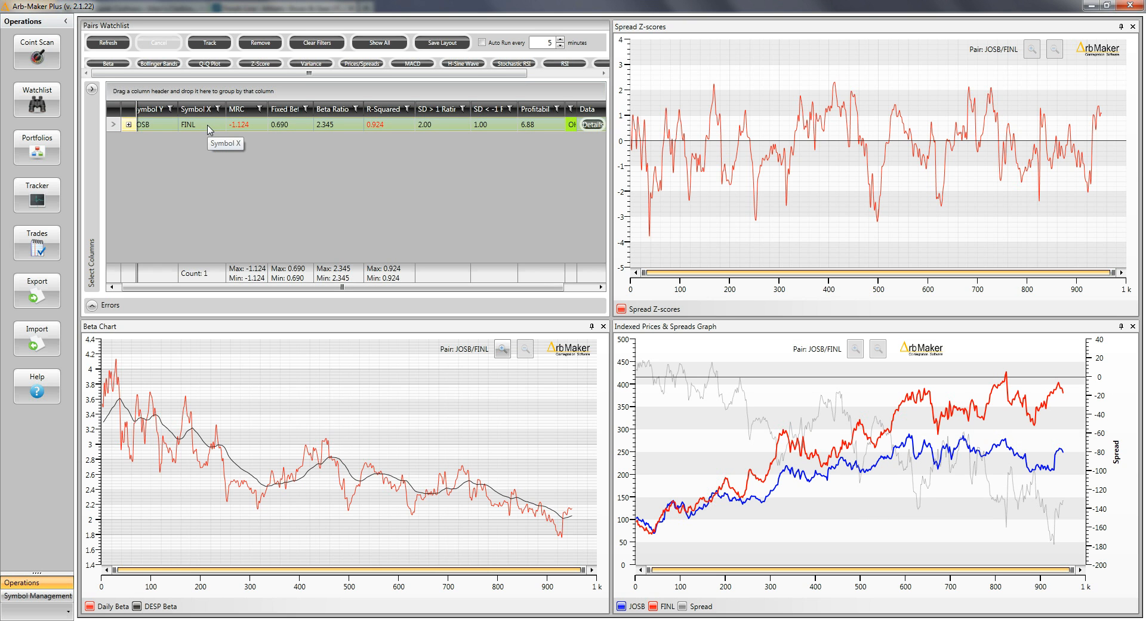
{"action": "left_click", "coordinate": [208, 127]}
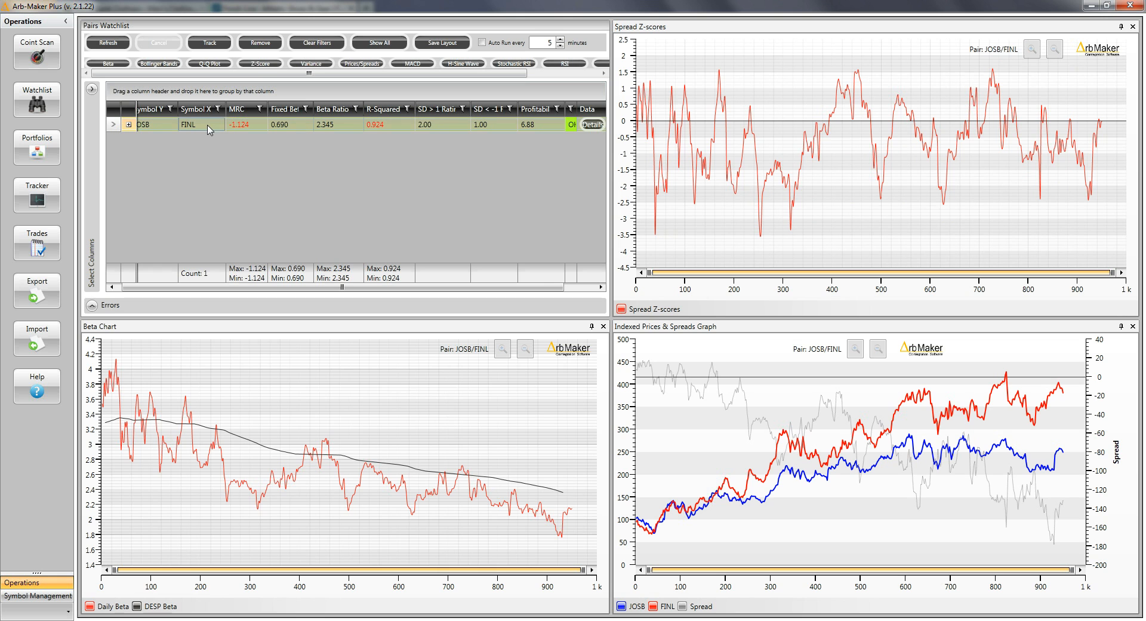